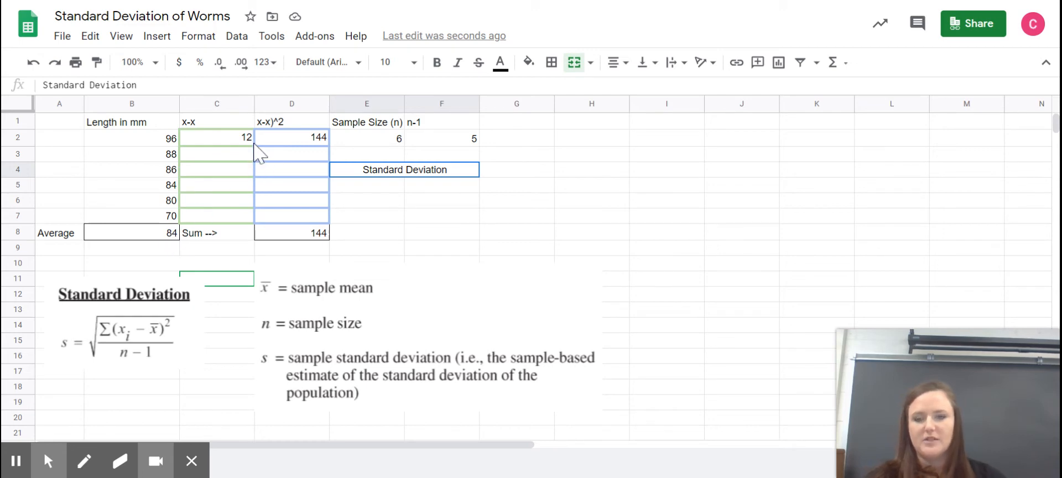
Step: Enter the formula =B3-B8 in C3 to get the deviation of the second length from the average
left_click(212, 158)
type("=")
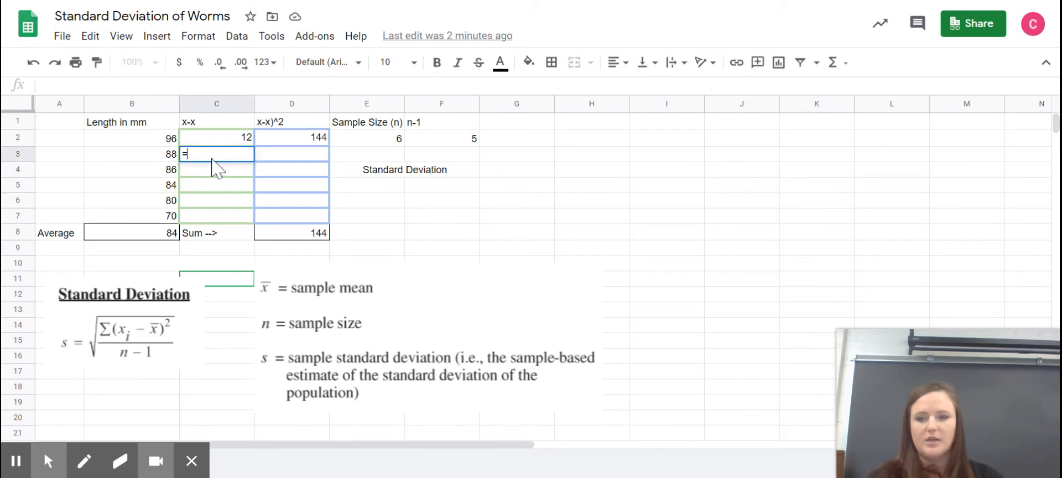
left_click(166, 160)
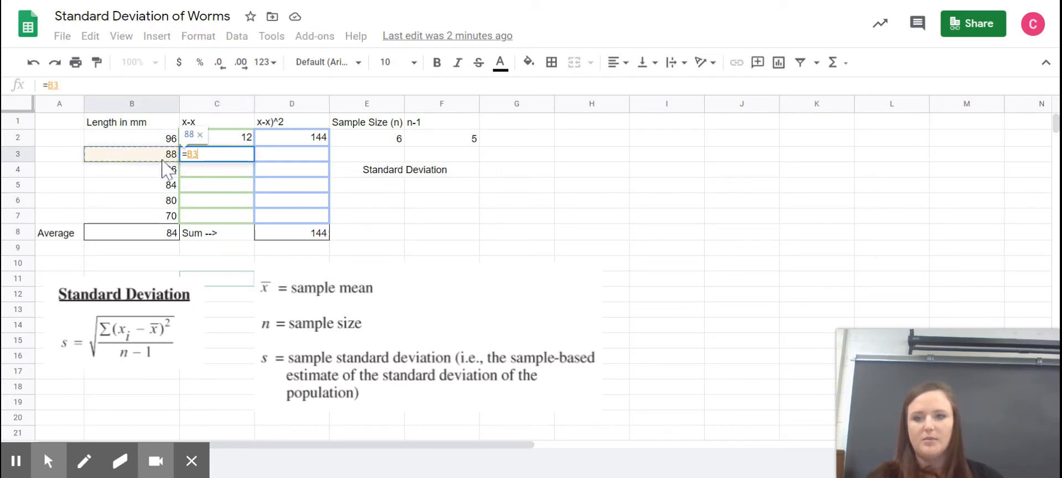
type("-")
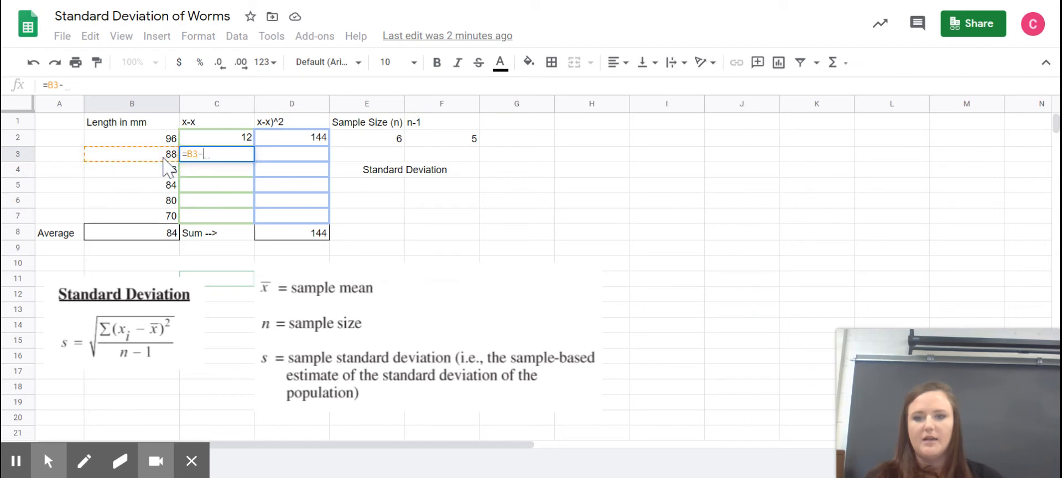
left_click(153, 237)
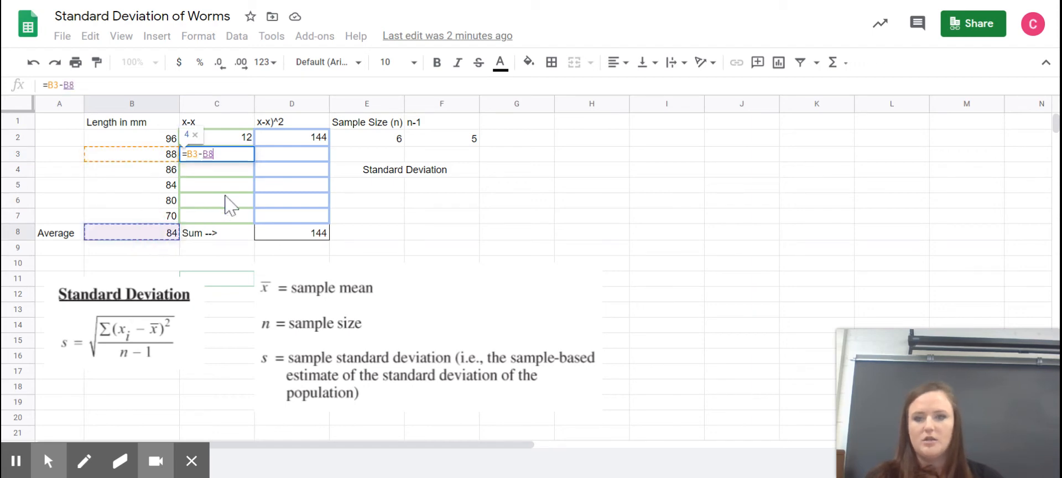
key("Return")
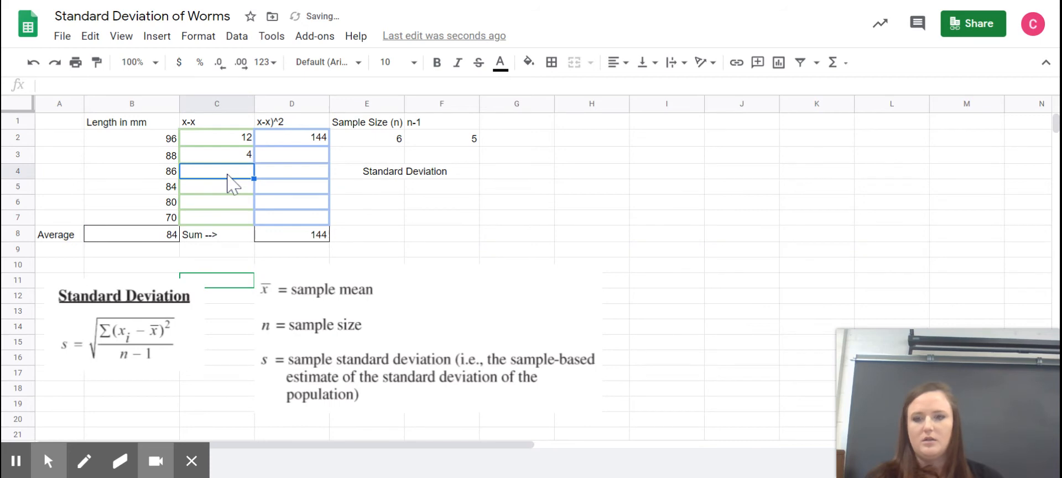
Step: Enter the formula =B4-B8 in C4 for the third length's deviation from the average
type("=")
left_click(163, 175)
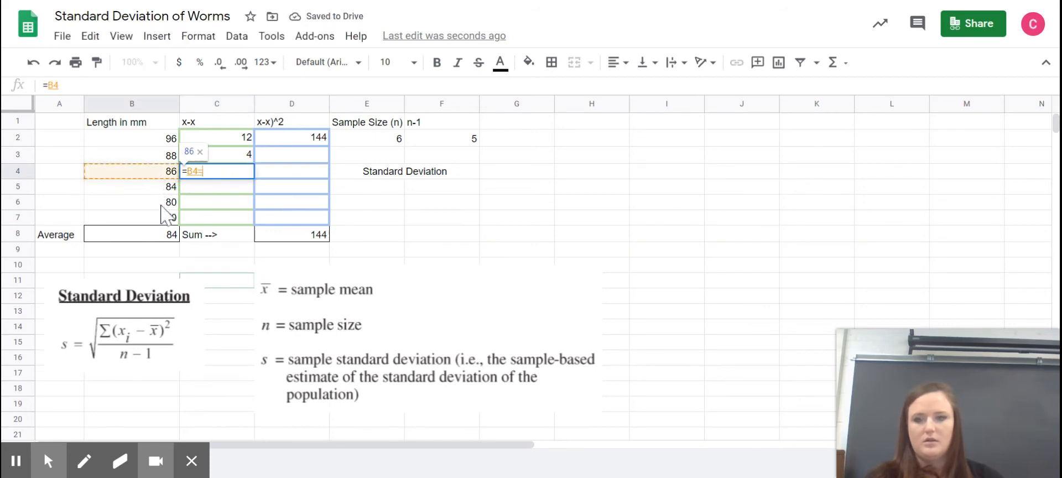
type("-")
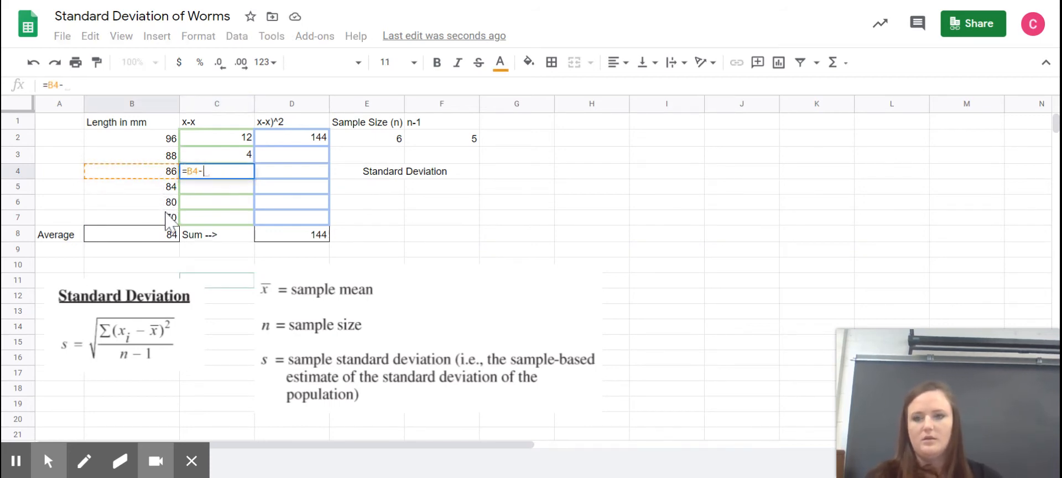
left_click(155, 235)
key("Return")
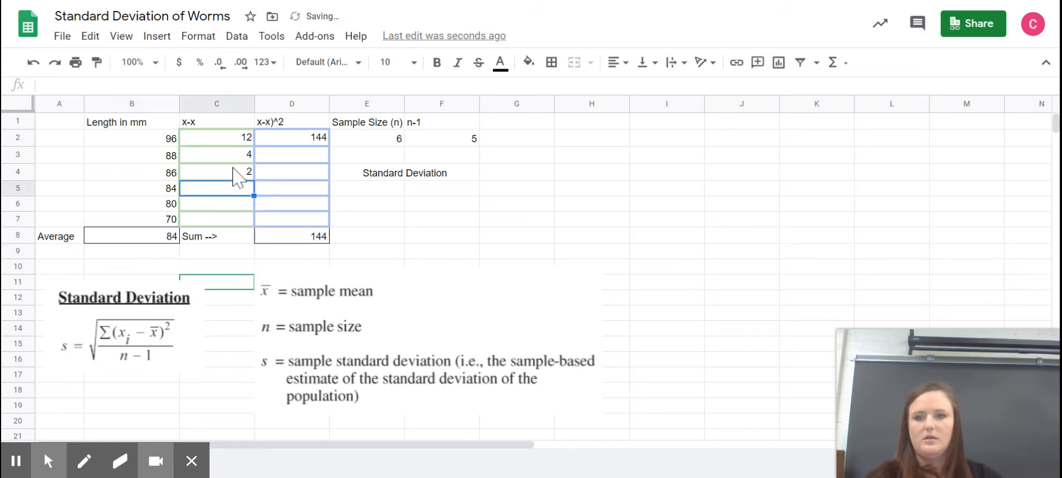
Step: Enter the formula =B5-B8 in C5 for the fourth length's deviation from the average
type("=")
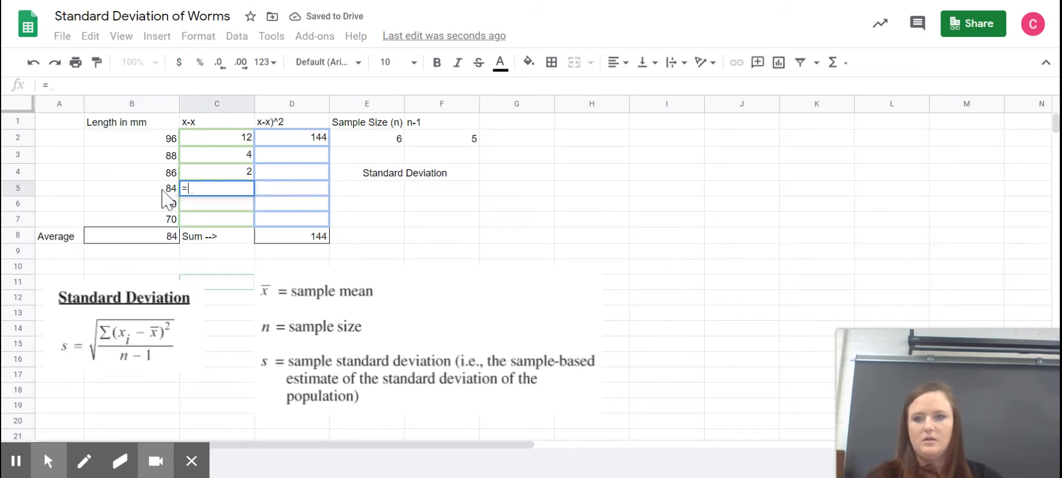
left_click(163, 191)
type("-")
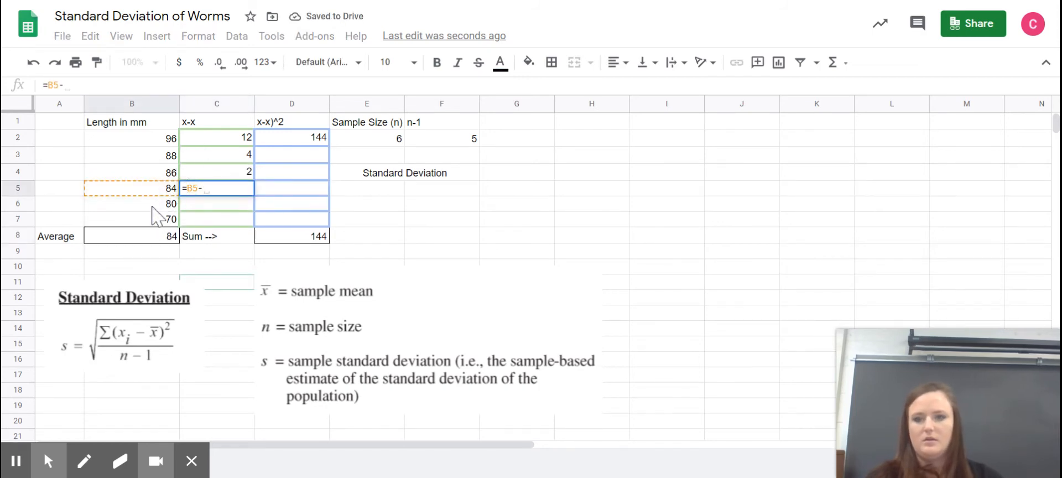
left_click(159, 239)
key("Return")
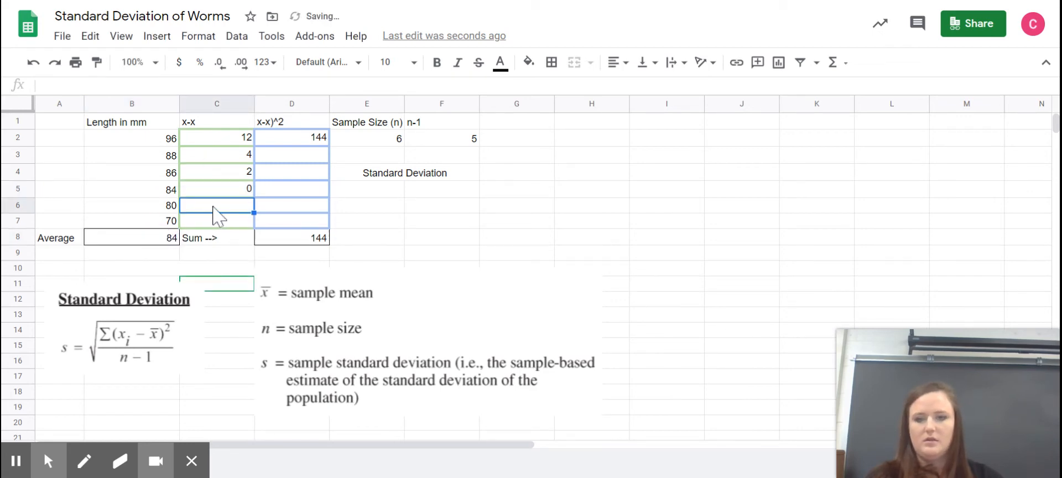
Step: Enter the formula =B6-B8 in C6 for the fifth length's deviation from the average
type("=")
left_click(163, 210)
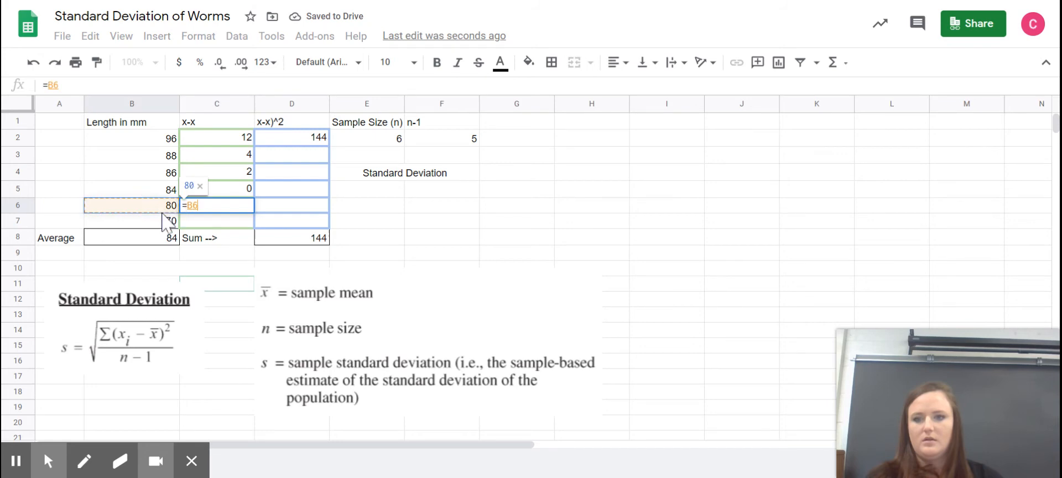
type("-")
left_click(155, 237)
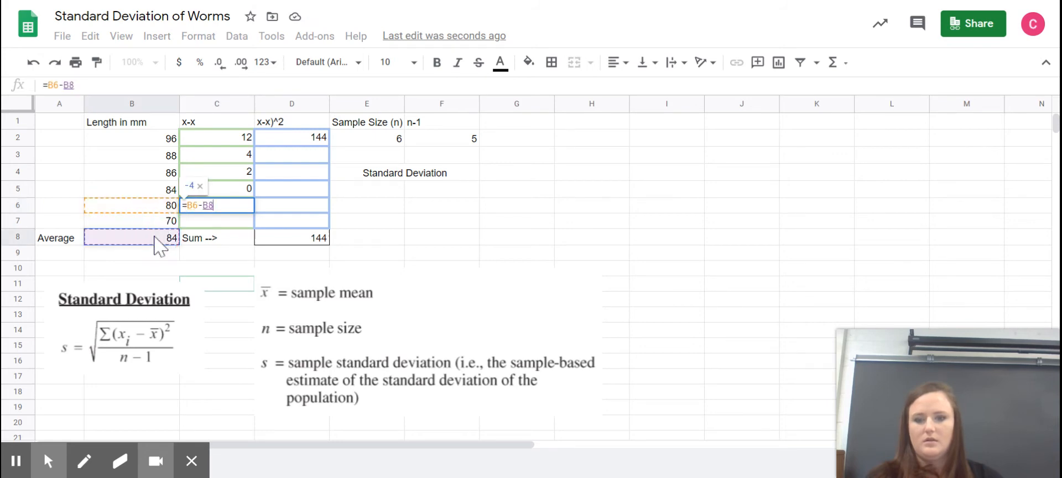
key("Return")
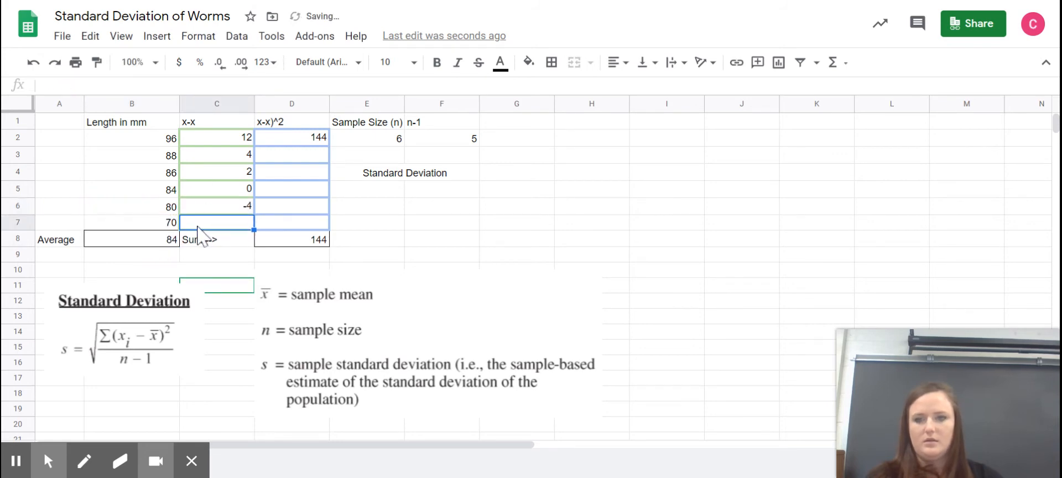
Step: Enter the formula =B7-B8 in C7 for the last length's deviation from the average
type("-")
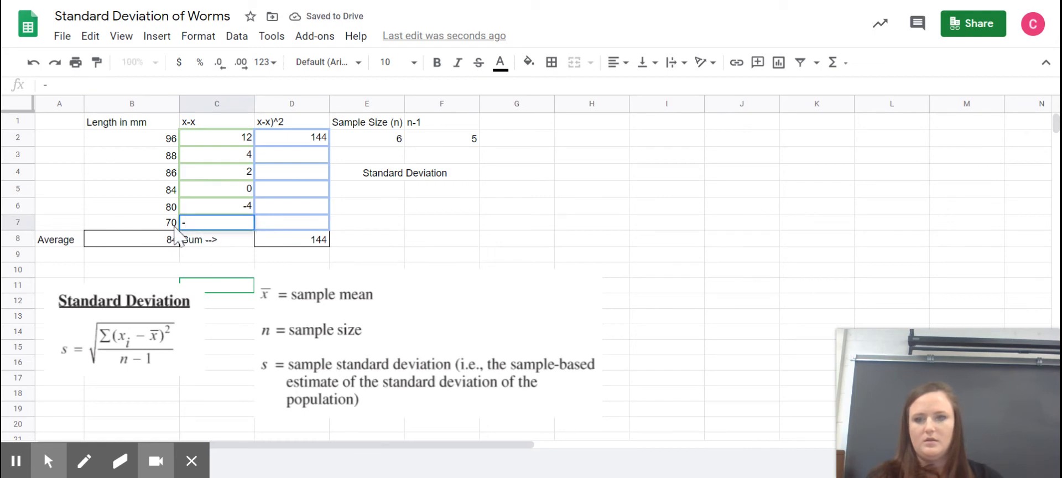
type("=")
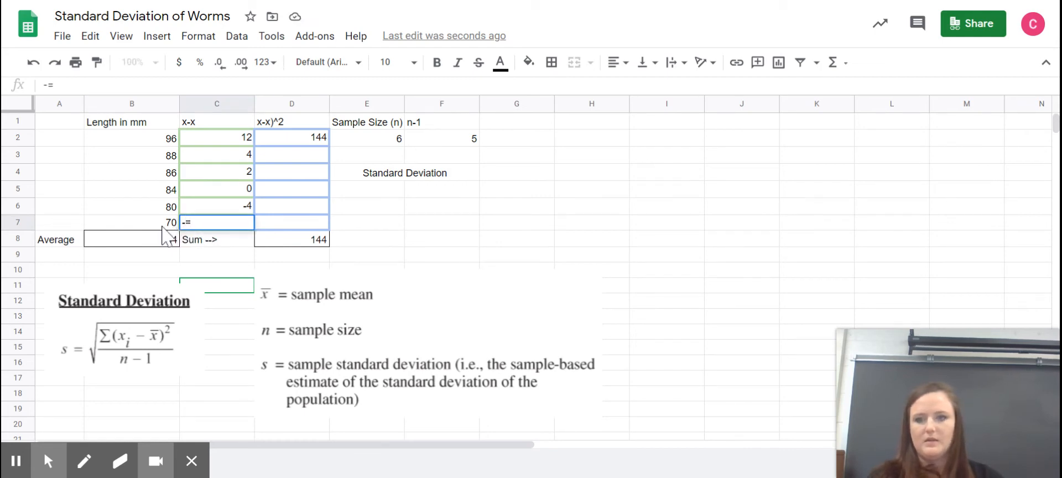
type("=")
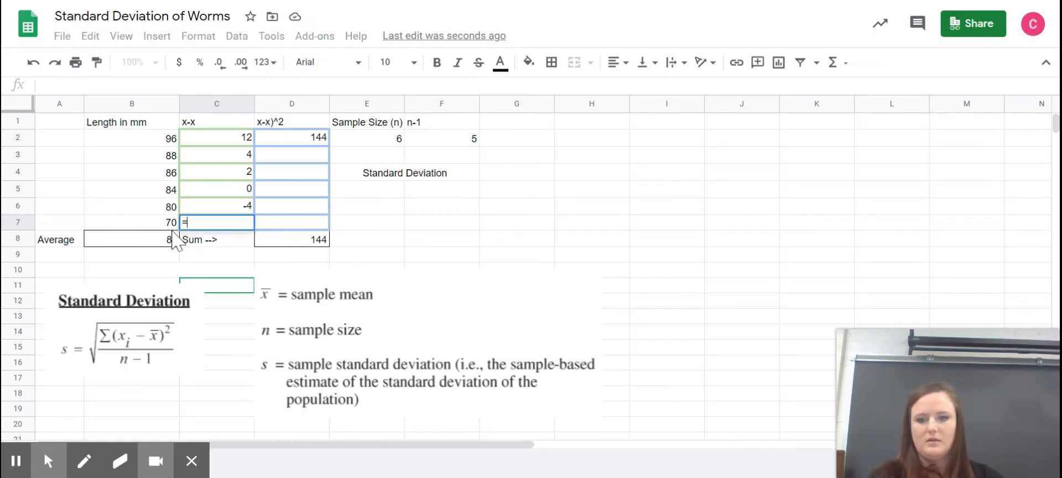
left_click(155, 224)
type("-")
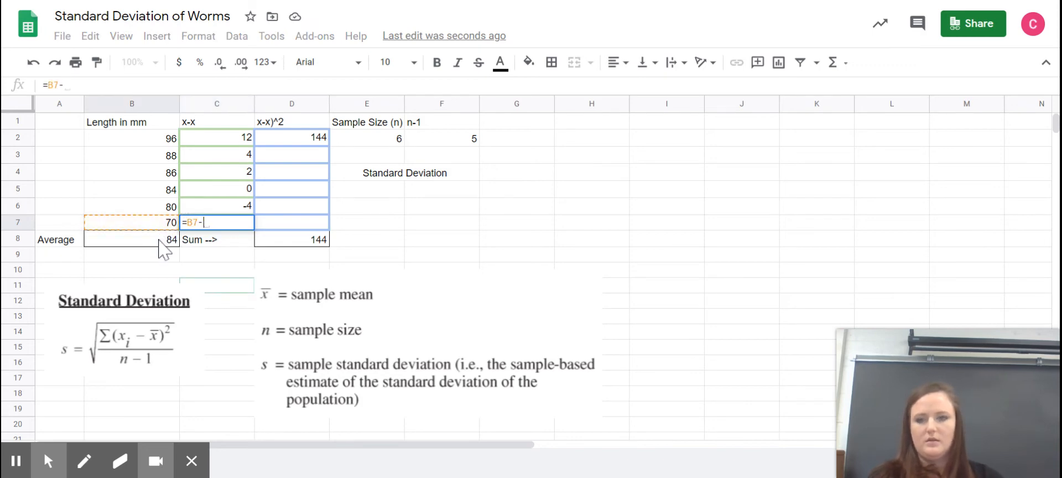
left_click(159, 239)
key("Return")
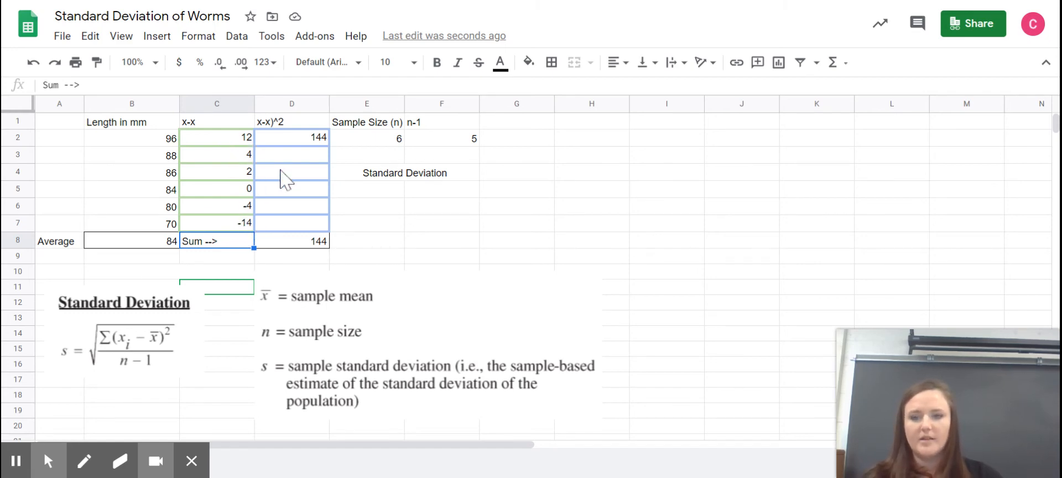
Step: Fill the squared-deviation formula from D2 down through D7
left_click(326, 142)
left_click_drag(332, 183, 333, 228)
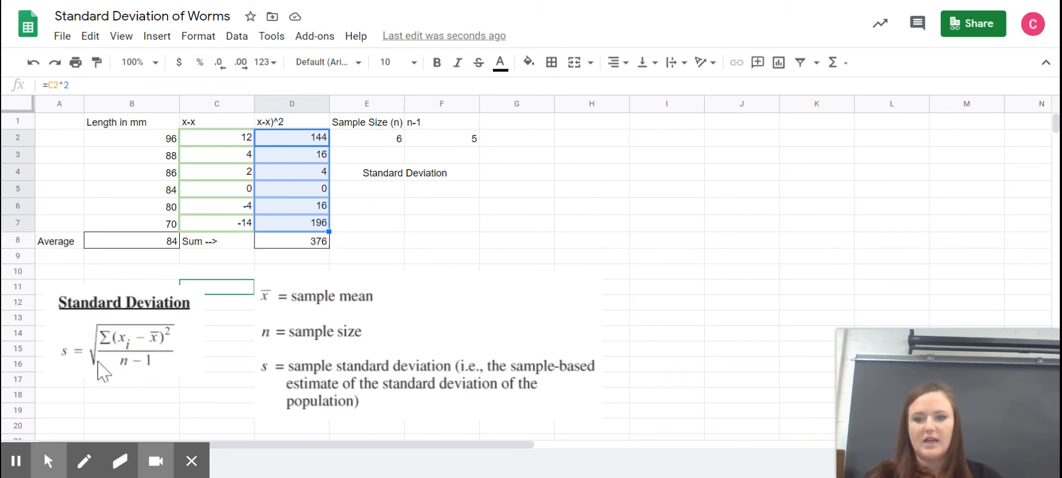
Step: Enter =376/5 in G2 to divide the sum of squared deviations by n-1
left_click(531, 139)
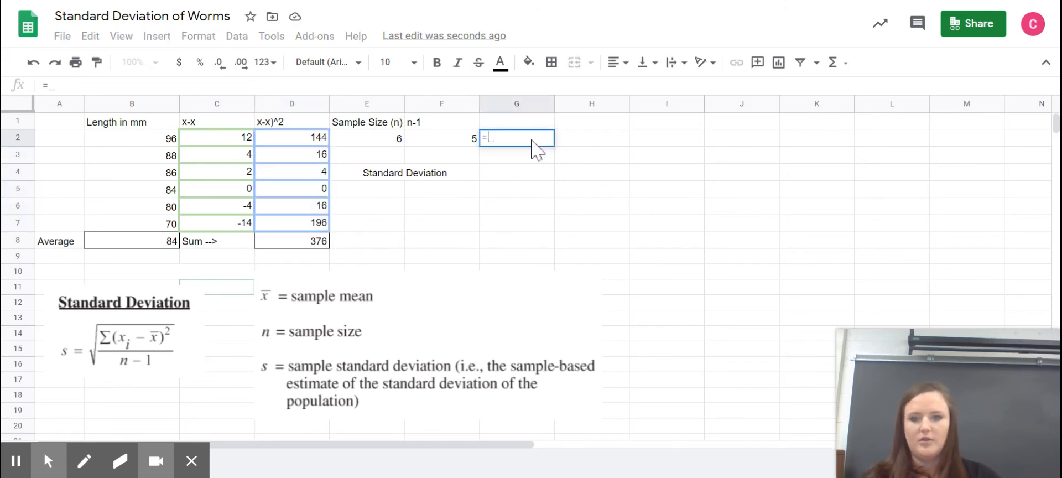
type("=376/")
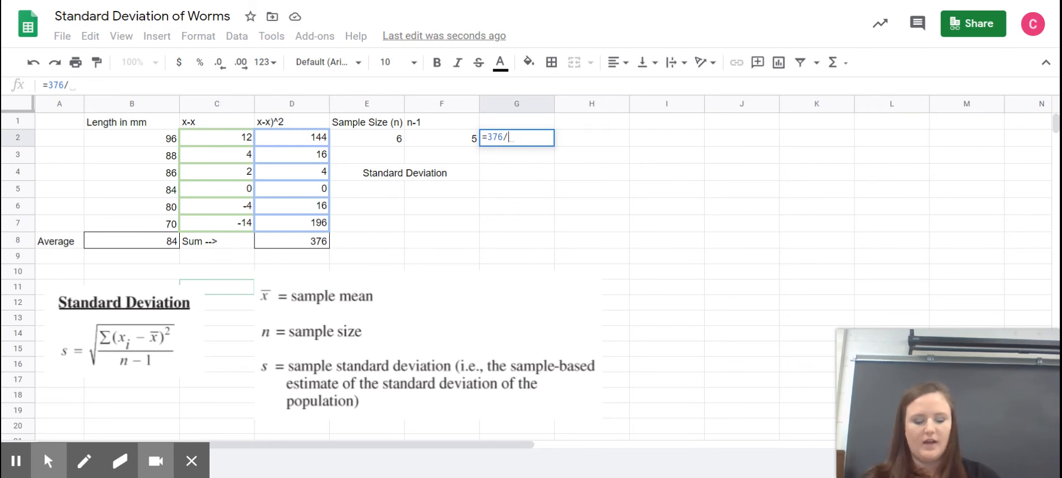
type("5")
key("Return")
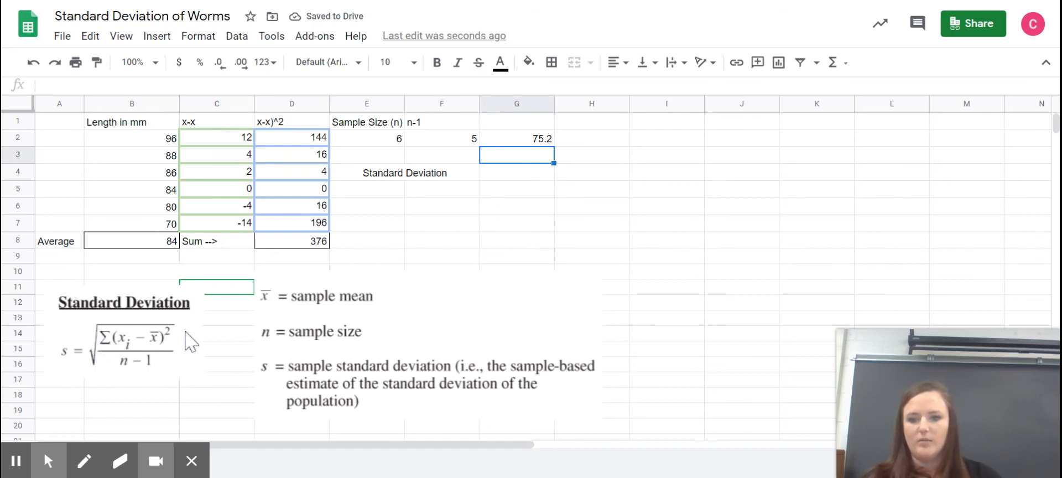
Step: Merge cells E5 and F5 and enter =SQRT(G2) there to calculate the standard deviation
left_click_drag(387, 199, 451, 195)
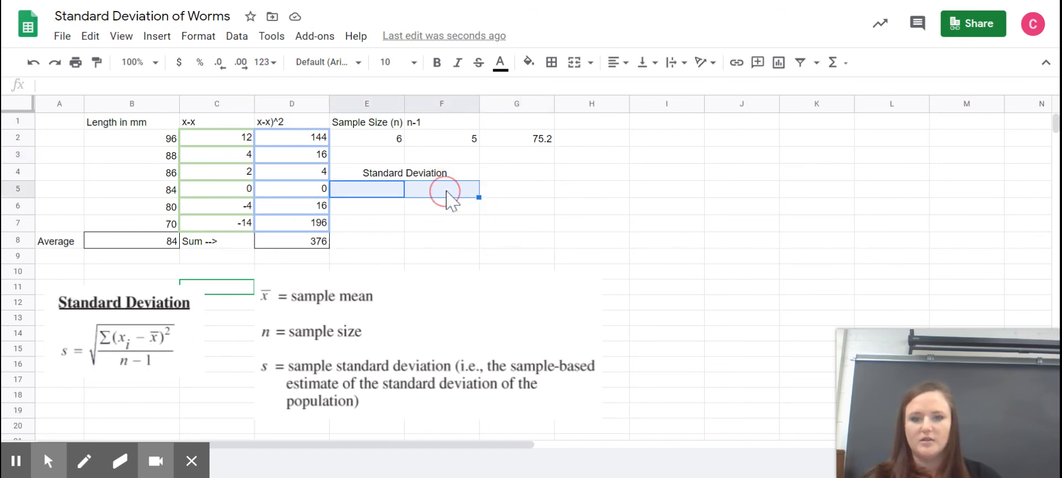
left_click(574, 62)
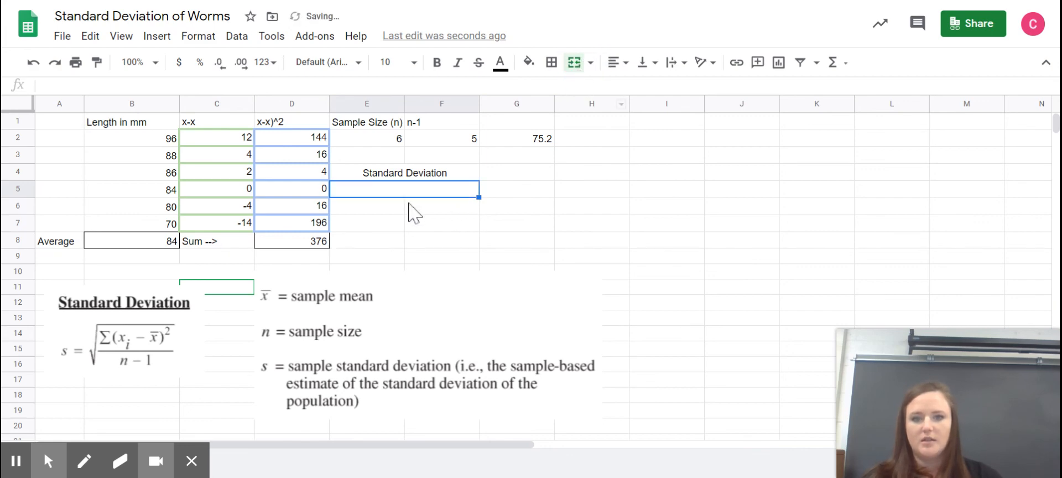
type("=sqr")
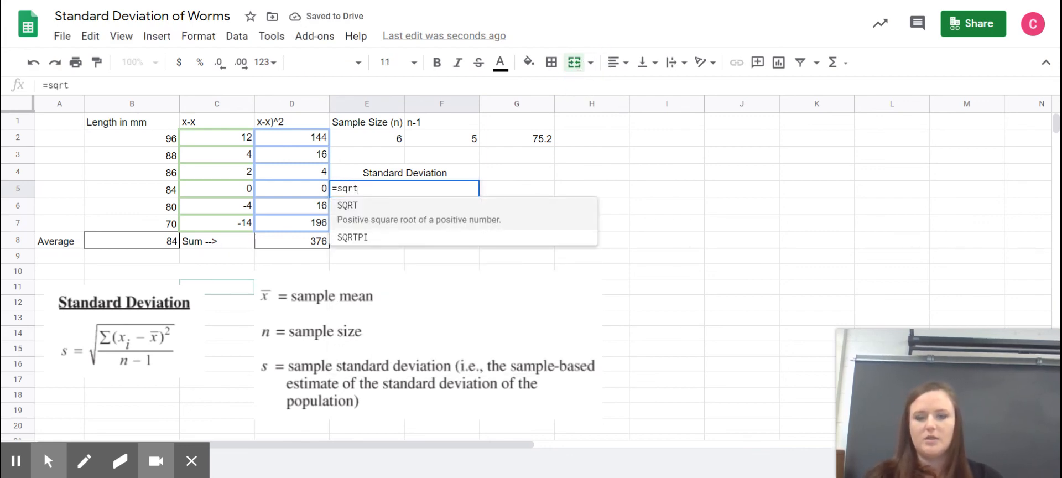
type("t")
left_click(470, 210)
left_click(540, 141)
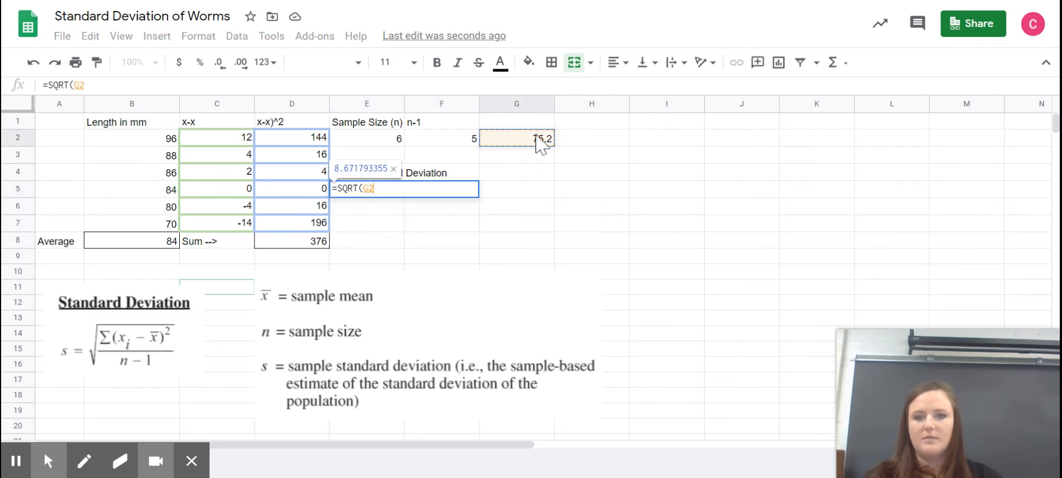
type(")")
key("Return")
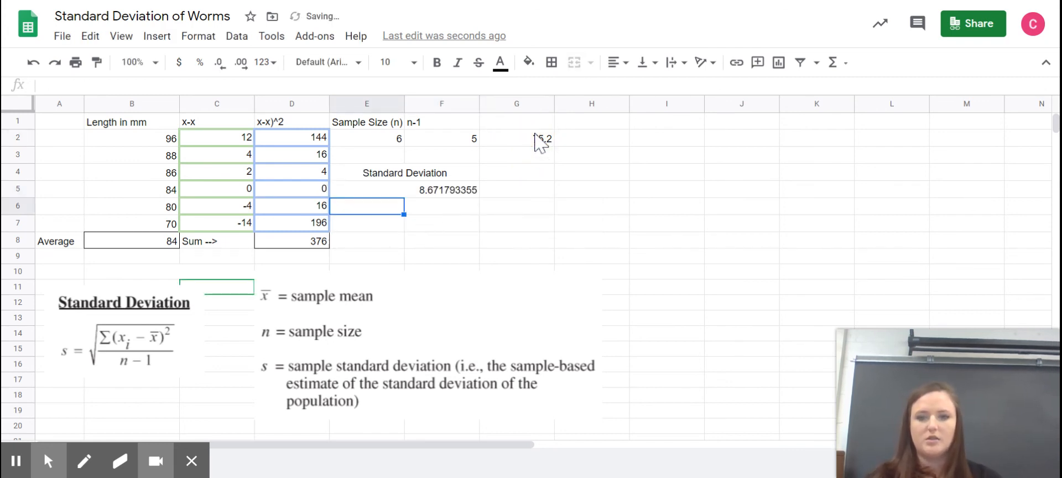